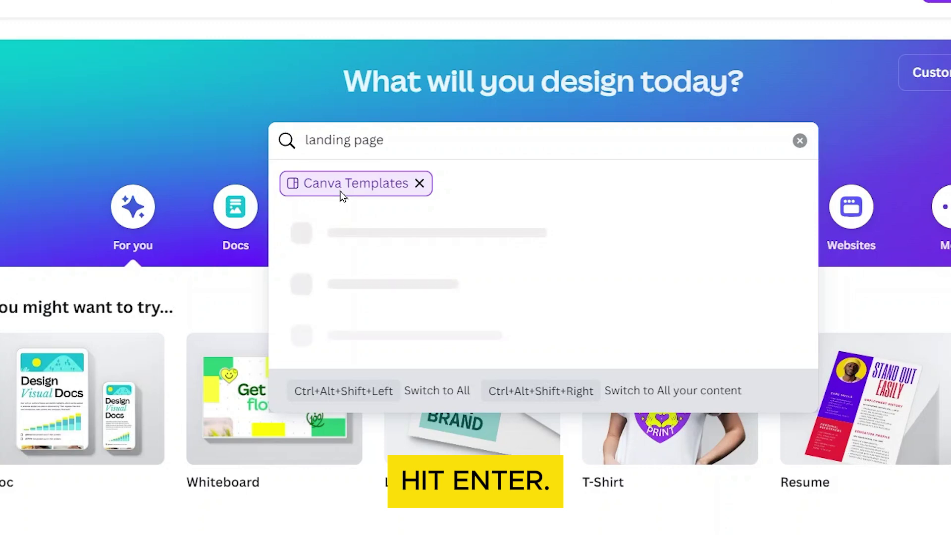
# Search the templates for "landing page" and start customizing the Green Light Blue Grey Gradients Download Page Website template.
pyautogui.press('Return')
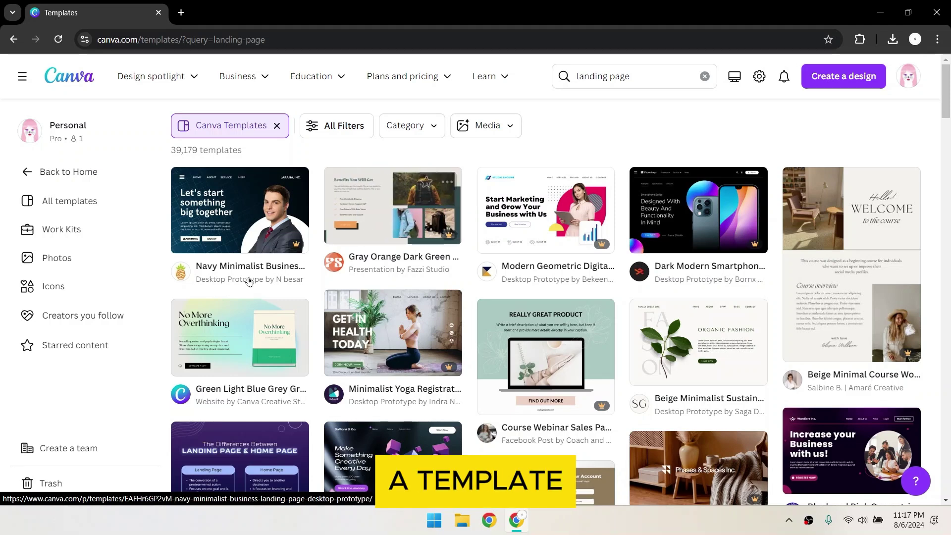
pyautogui.click(232, 337)
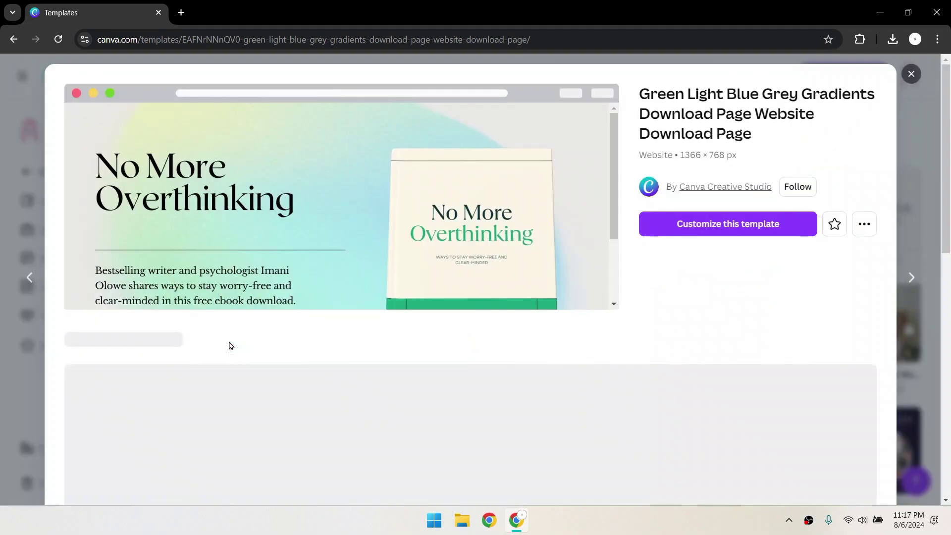
pyautogui.click(677, 229)
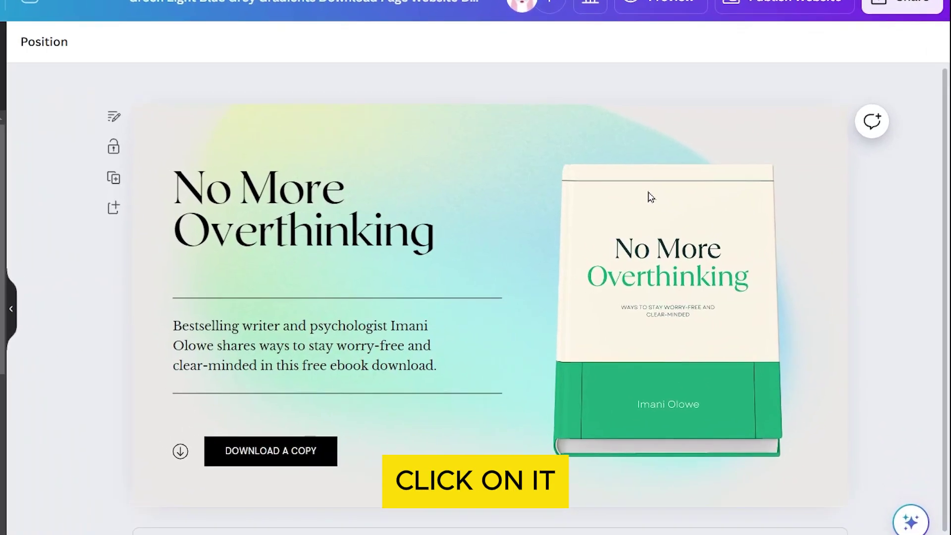
# Delete the template's book mockup, then upload the PNG file 225 and add it to the page in its place.
pyautogui.click(740, 253)
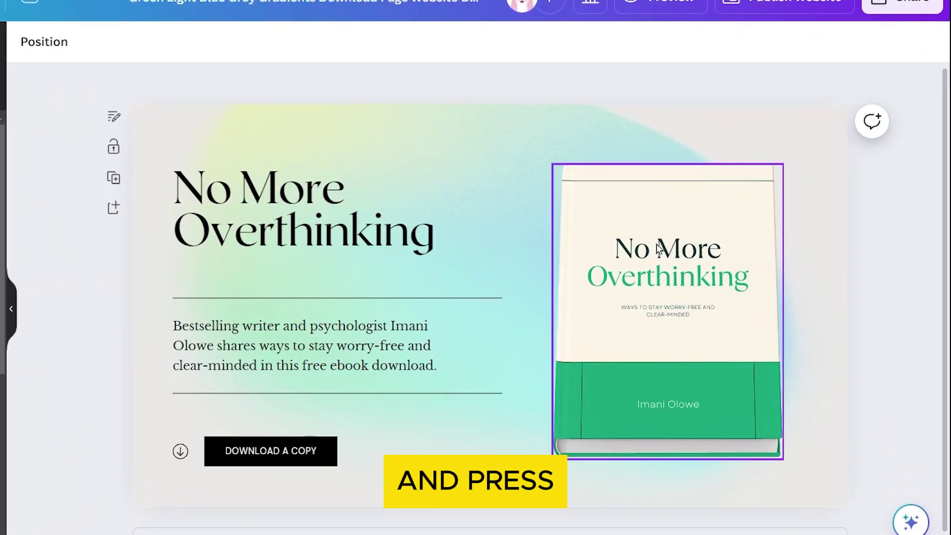
pyautogui.press('Delete')
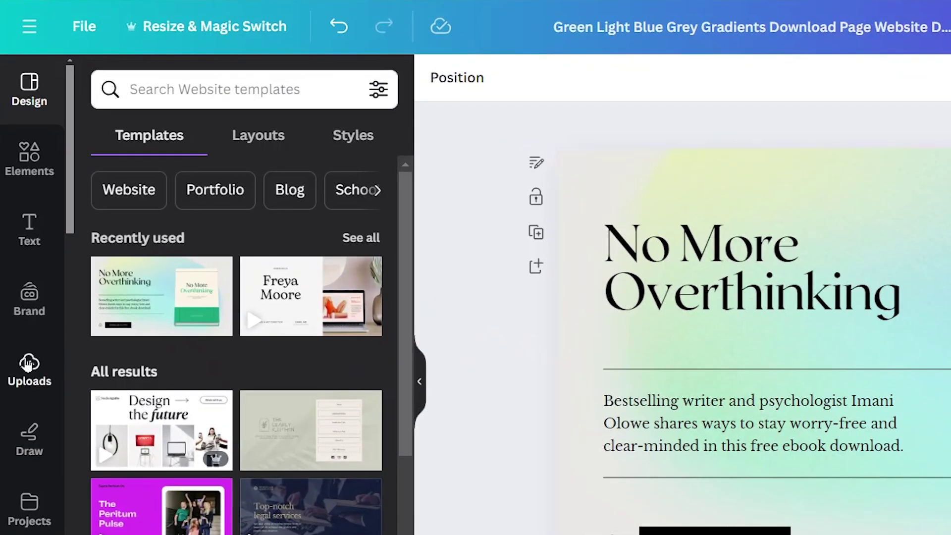
pyautogui.click(28, 365)
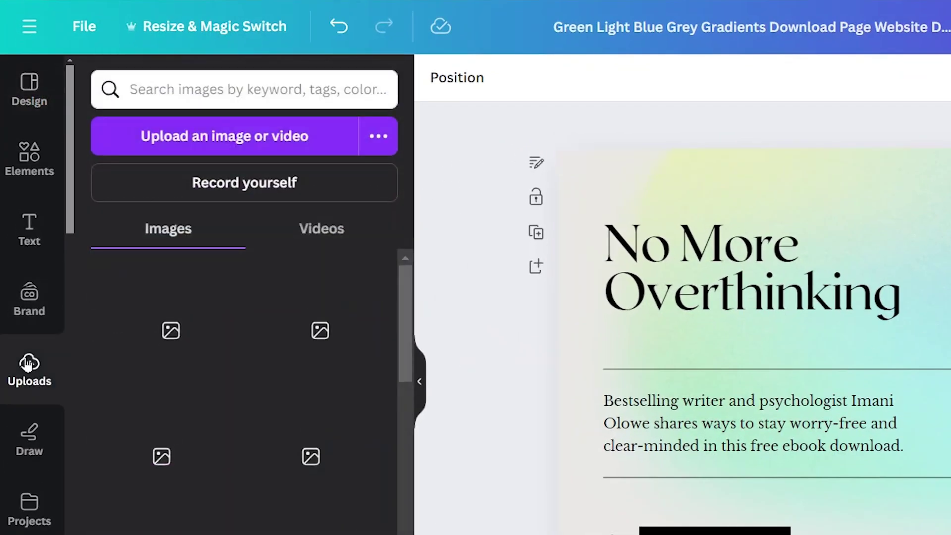
pyautogui.click(305, 143)
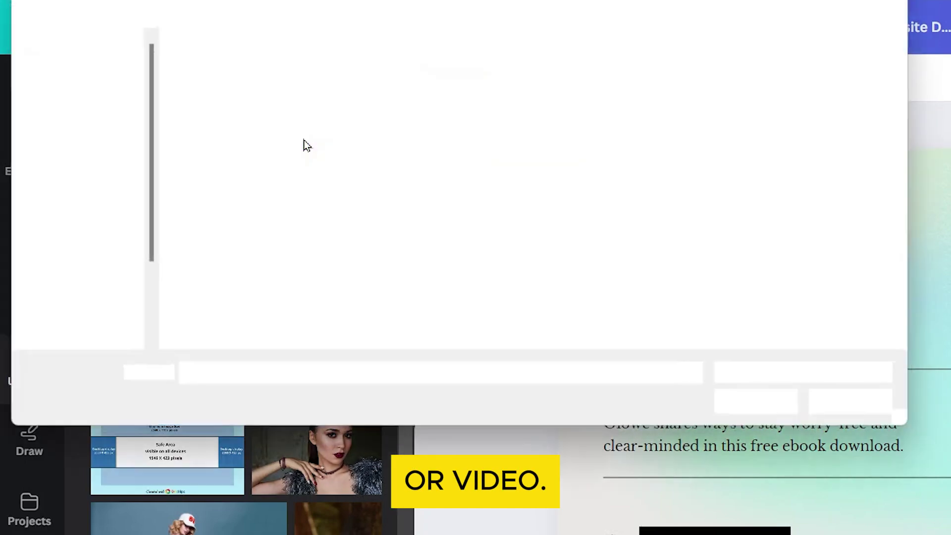
pyautogui.click(367, 95)
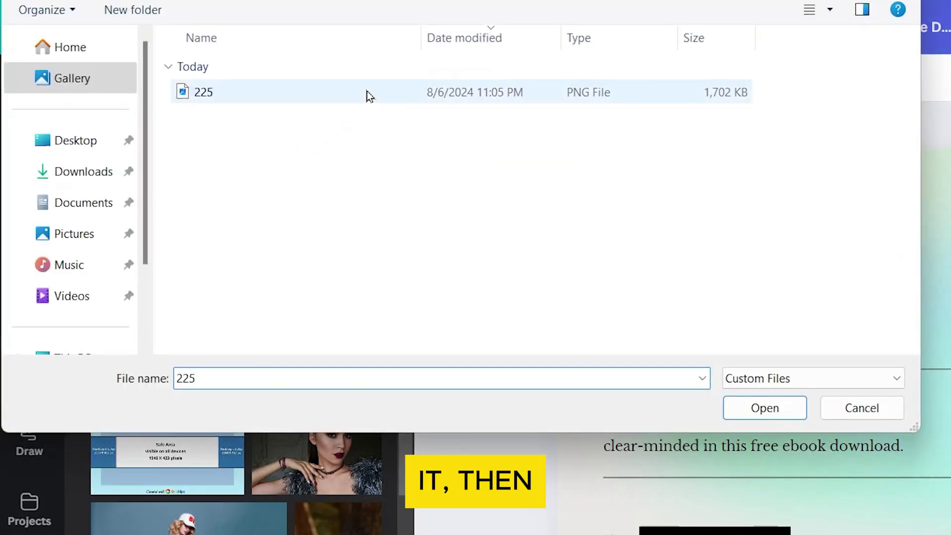
pyautogui.click(761, 413)
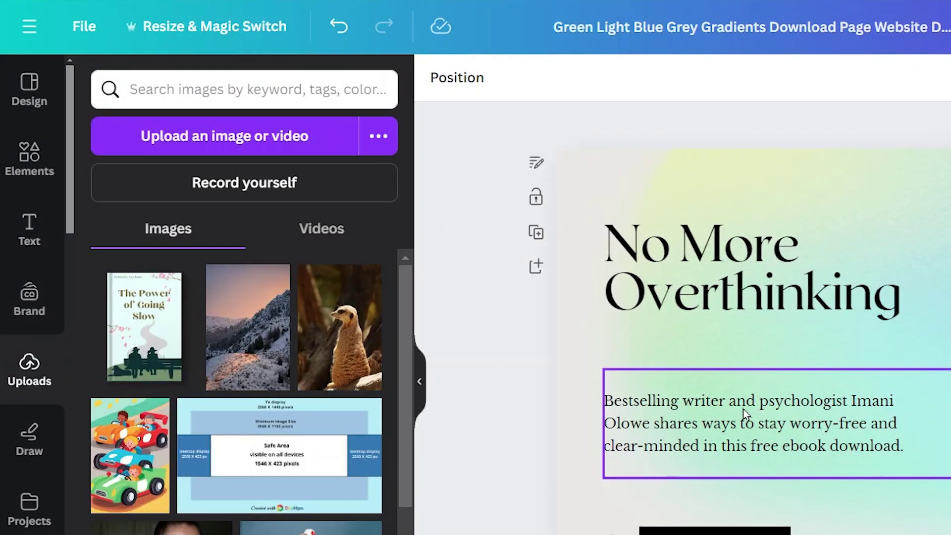
pyautogui.click(161, 344)
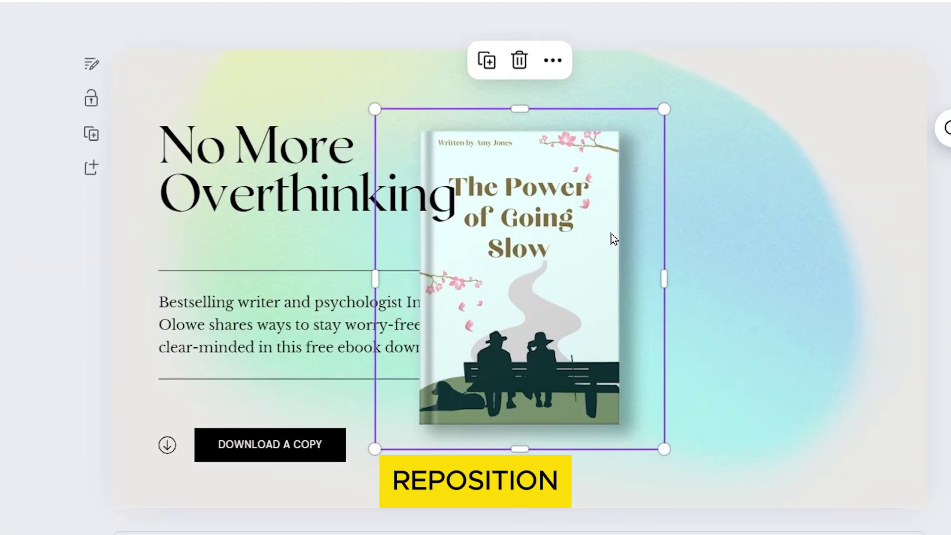
# Move the new book cover into the empty right half of the page and enlarge it to nearly full page height.
pyautogui.moveTo(611, 238); pyautogui.dragTo(622, 123)
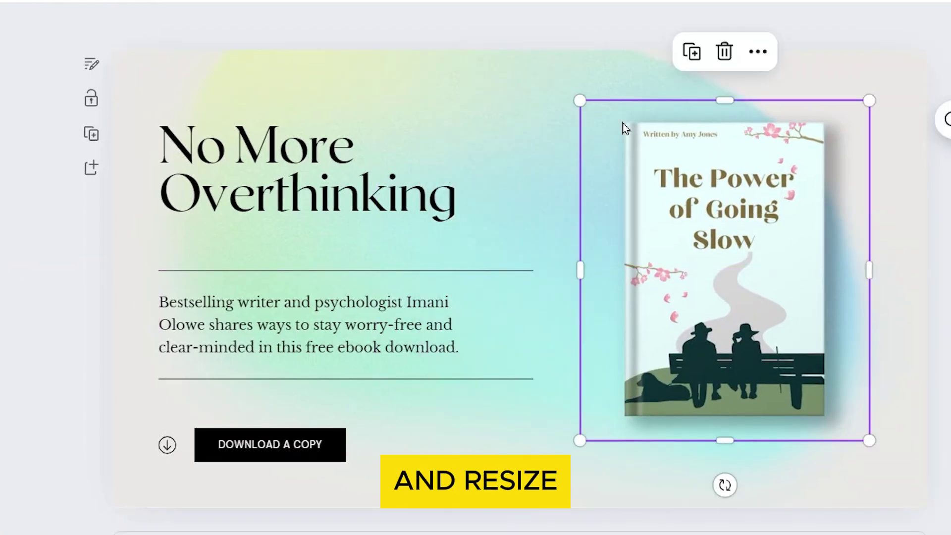
pyautogui.moveTo(579, 100); pyautogui.dragTo(497, 5)
pyautogui.moveTo(663, 133); pyautogui.dragTo(686, 192)
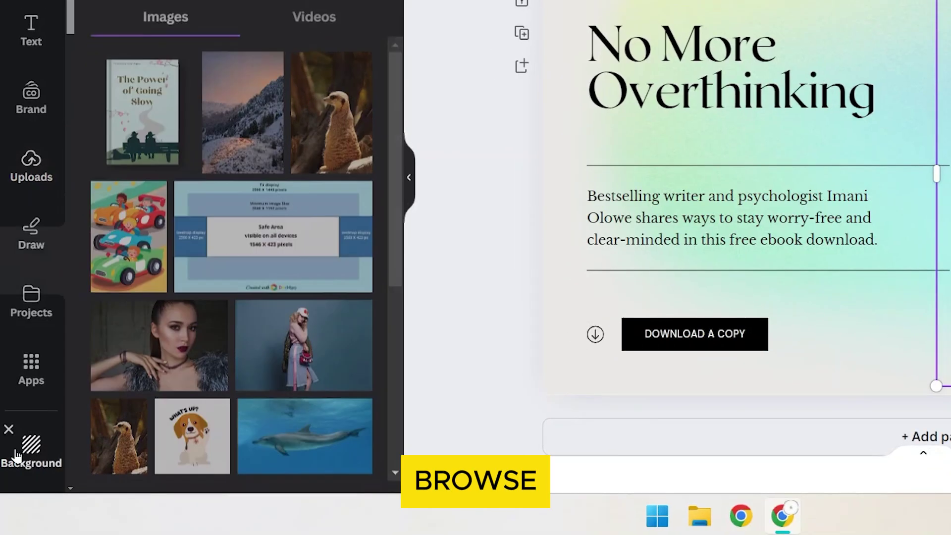
# Replace the page background with a pale grey, glittery marble texture.
pyautogui.click(15, 454)
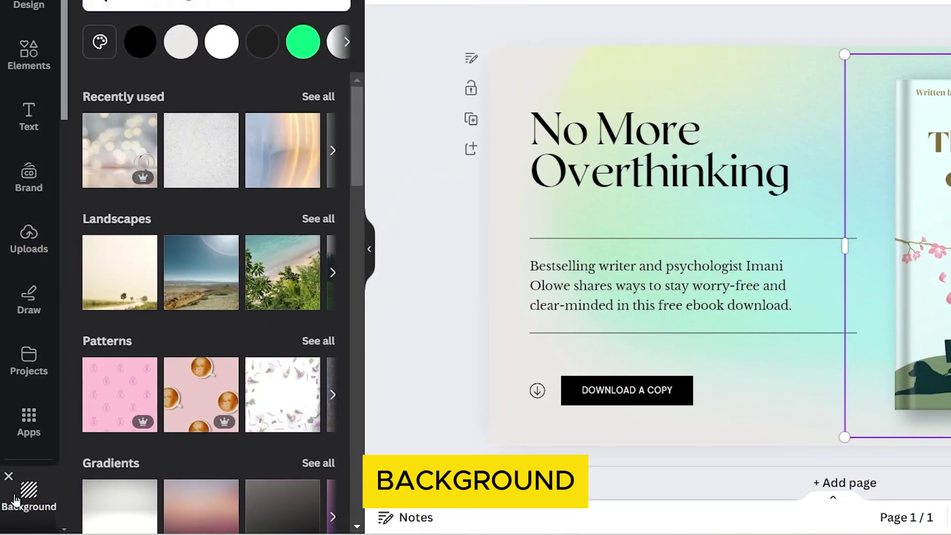
pyautogui.scroll(-4, 297, 384)
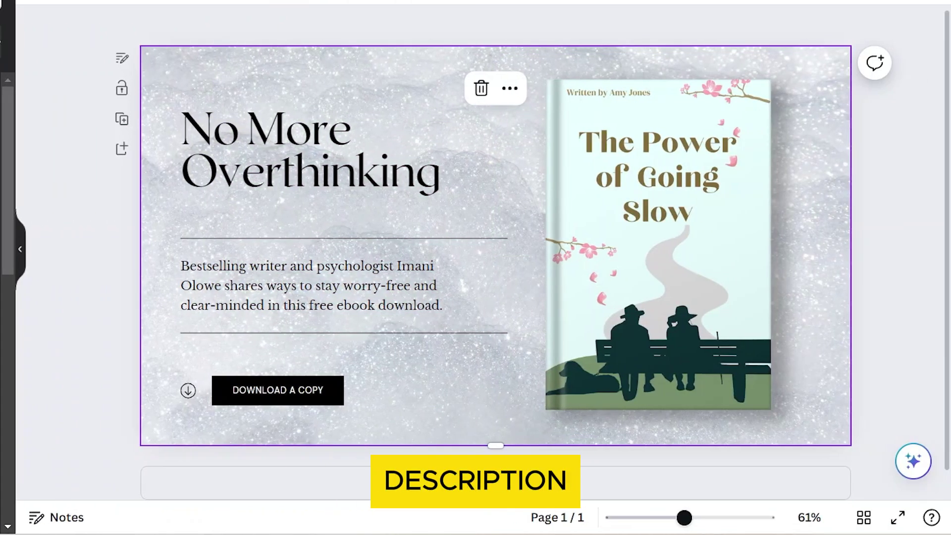
# Replace the heading "No More Overthinking" with "The Power of Going Slow".
pyautogui.click(292, 174)
pyautogui.doubleClick(293, 173)
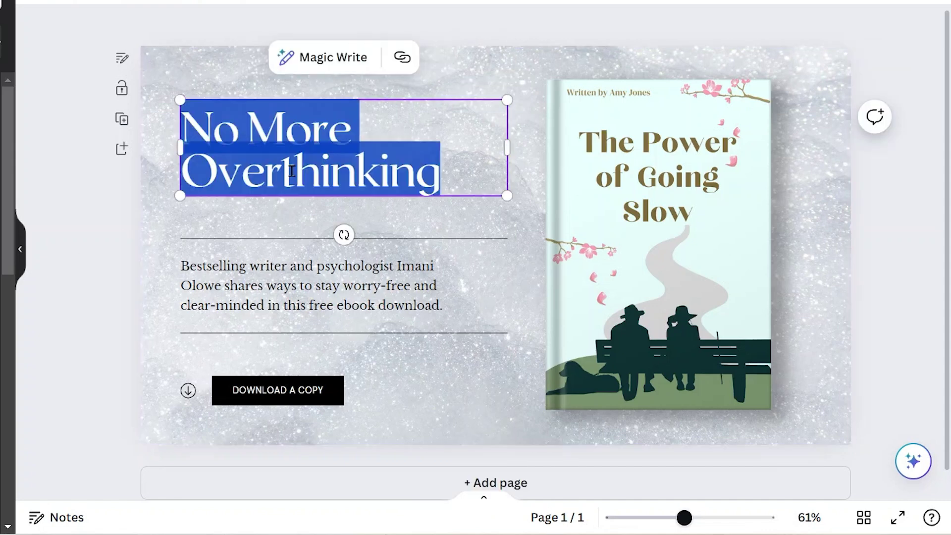
pyautogui.write('The Power')
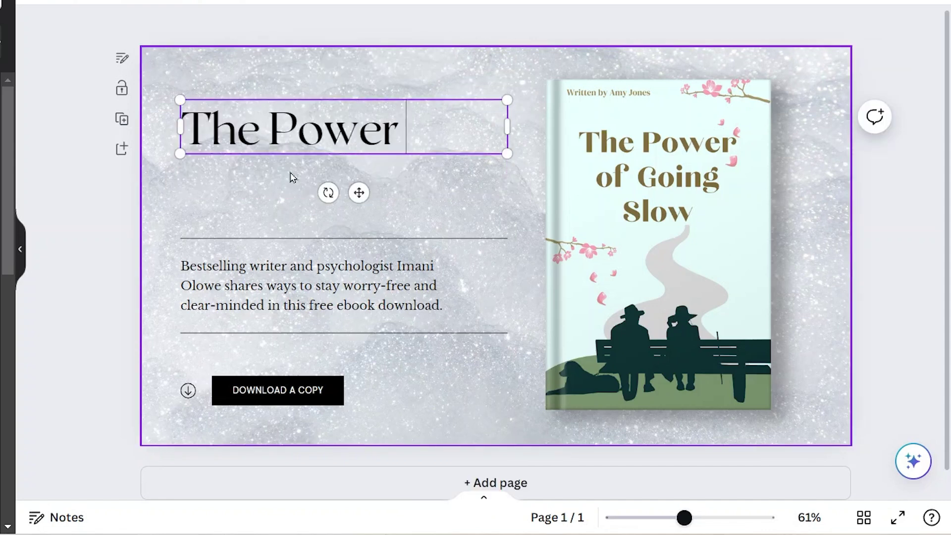
pyautogui.write(' of Going Slow')
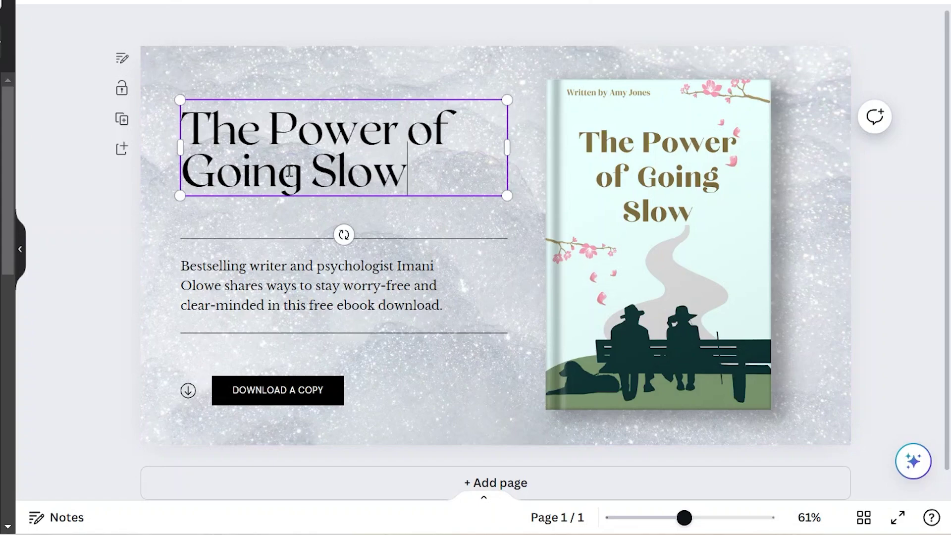
pyautogui.click(391, 213)
# Set the heading to Libre Baskerville at size 48 and move it down closer to the upper divider line.
pyautogui.click(351, 180)
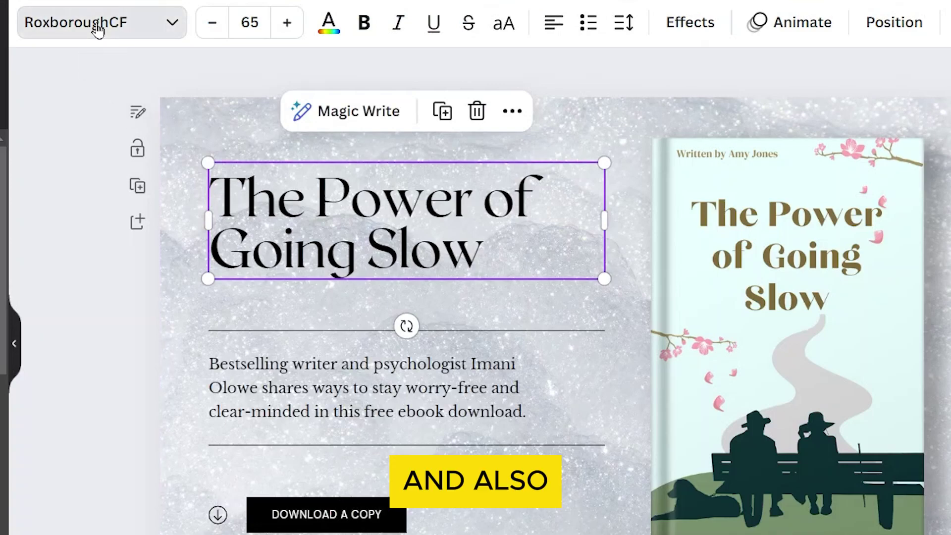
pyautogui.click(98, 28)
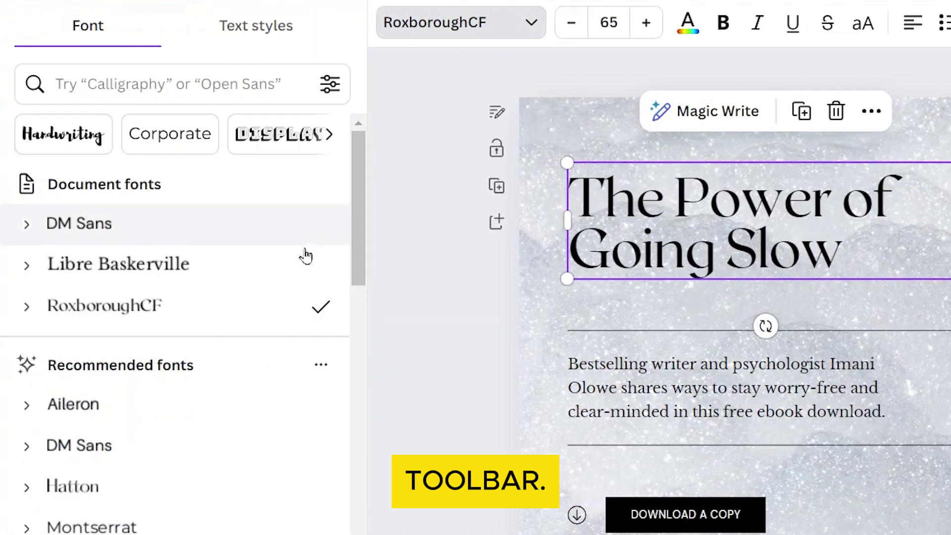
pyautogui.click(295, 264)
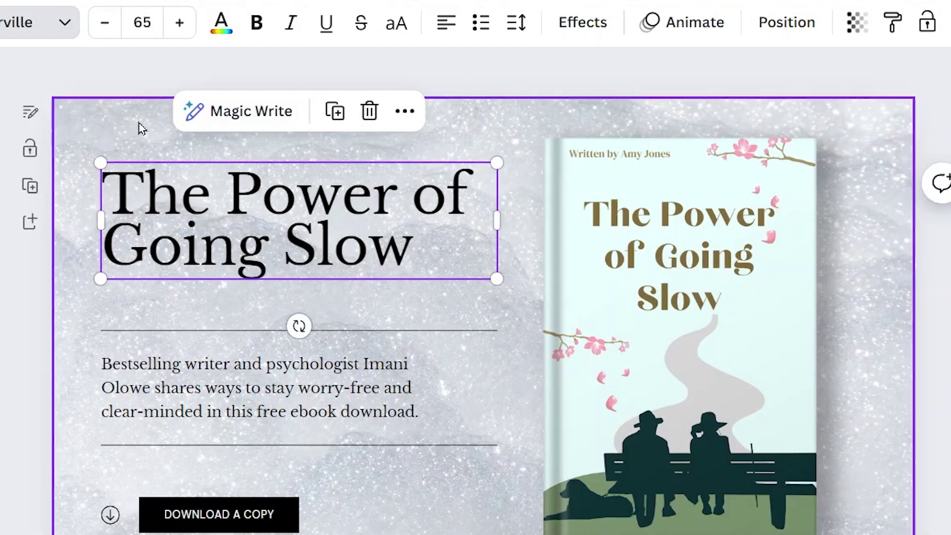
pyautogui.click(143, 22)
pyautogui.scroll(-8, 159, 323)
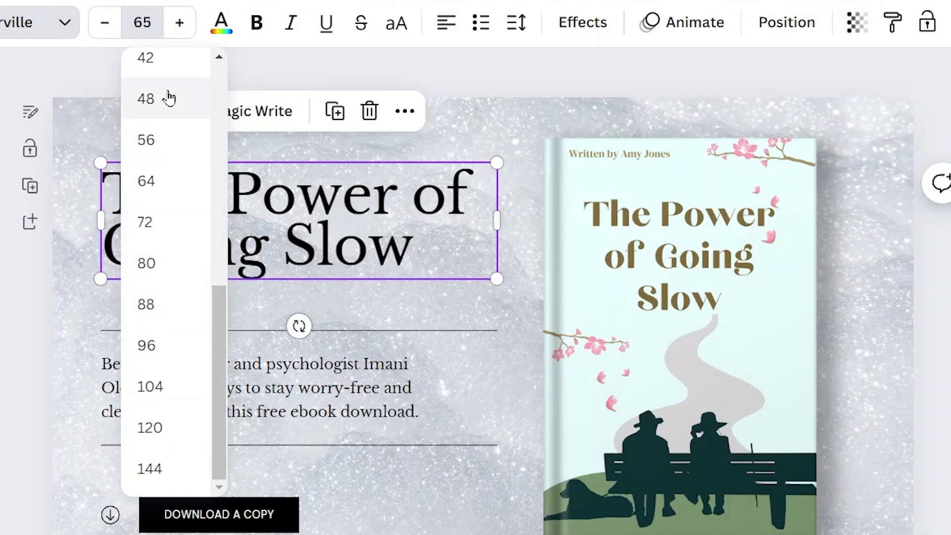
pyautogui.click(168, 98)
pyautogui.moveTo(177, 197); pyautogui.dragTo(183, 251)
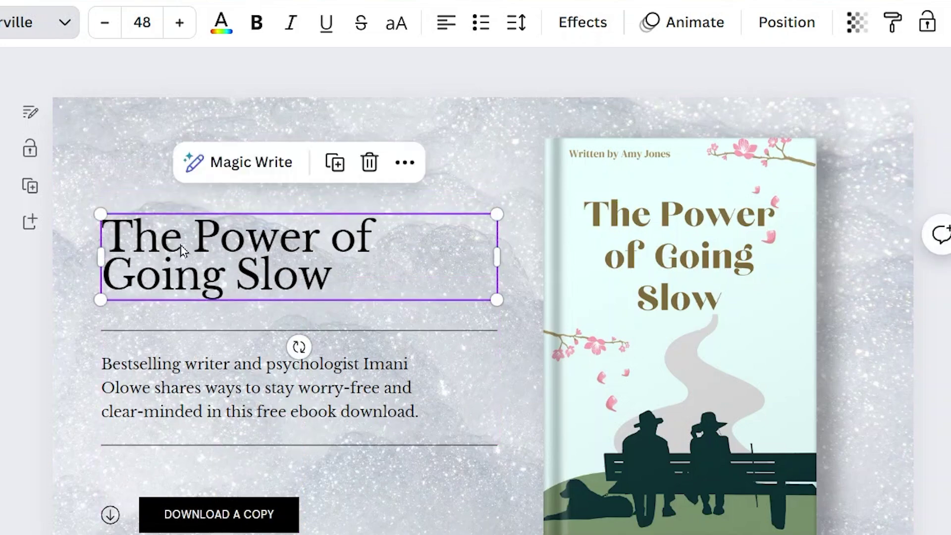
# Style the heading as bold olive-green text, using the green from the photo colors, with the Shadow effect.
pyautogui.click(221, 34)
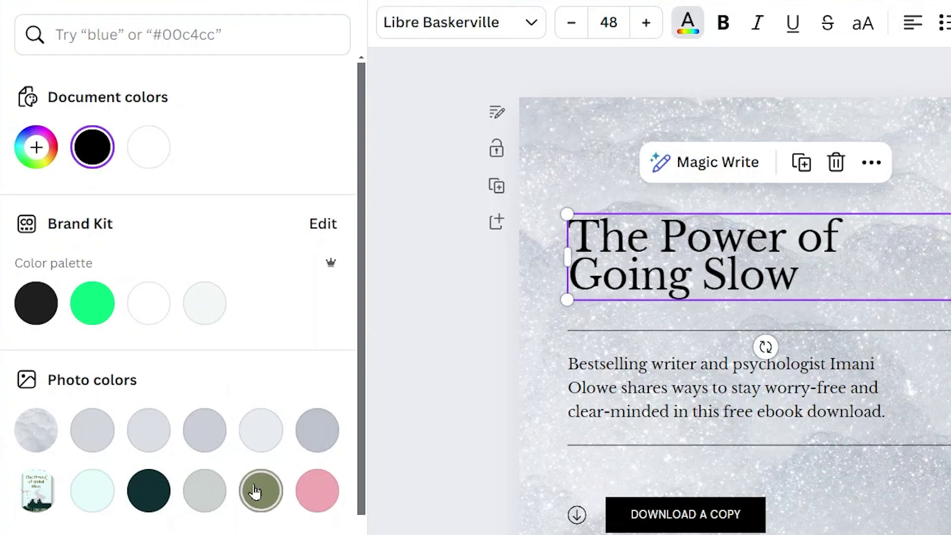
pyautogui.click(255, 491)
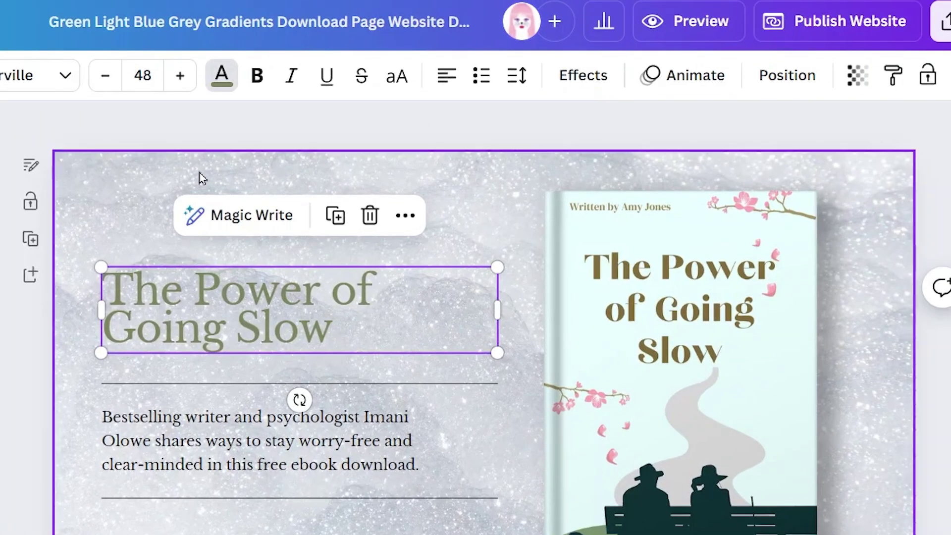
pyautogui.click(254, 75)
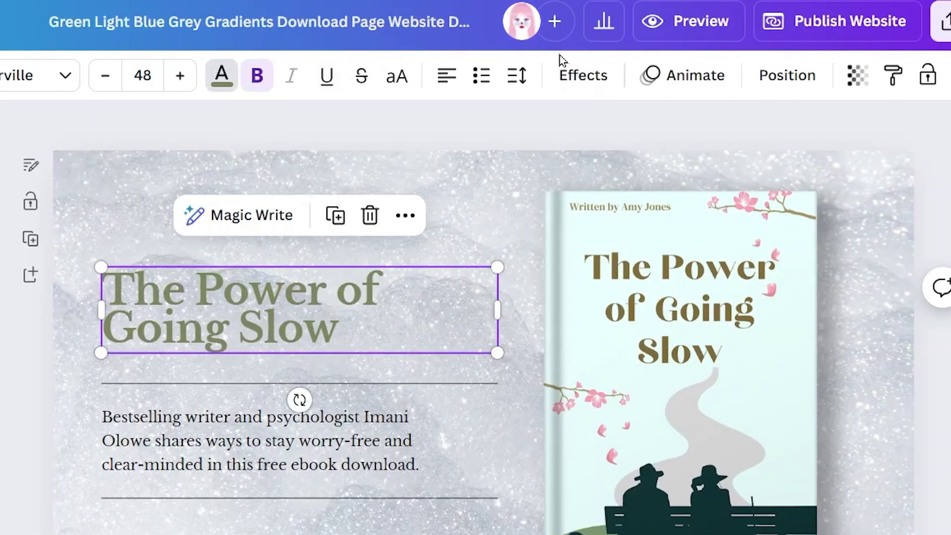
pyautogui.click(575, 74)
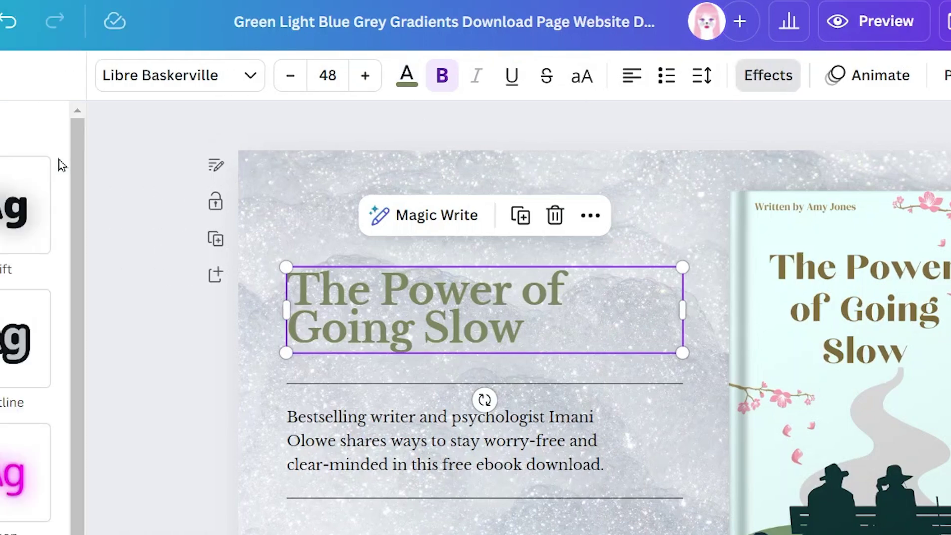
pyautogui.click(236, 211)
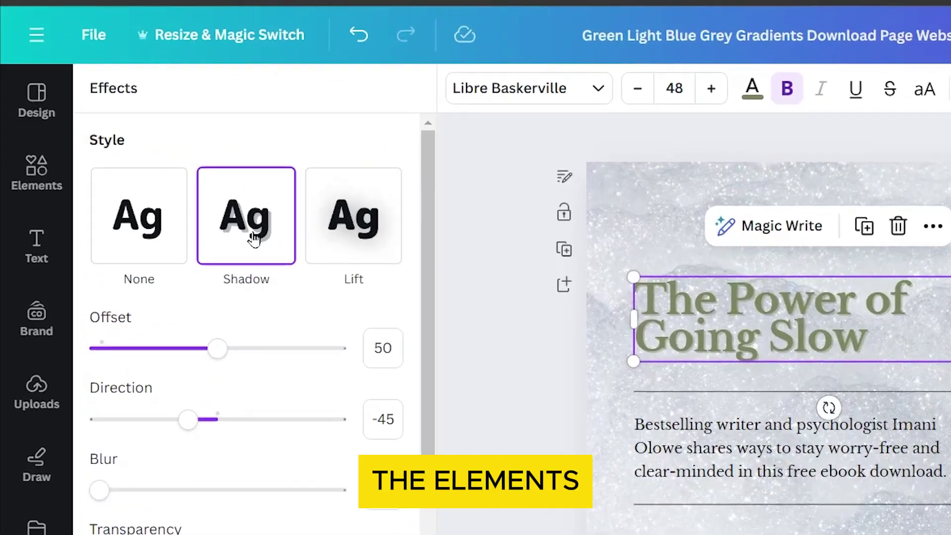
# Find a gold five-star graphic by searching elements for "5 star" and place it, scaled down, just above the download button.
pyautogui.click(40, 178)
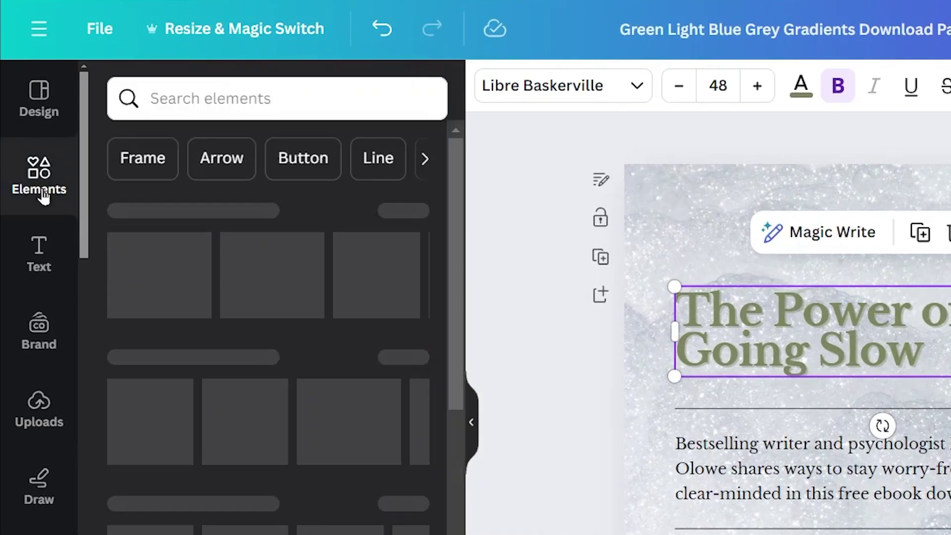
pyautogui.click(258, 96)
pyautogui.write('5 star')
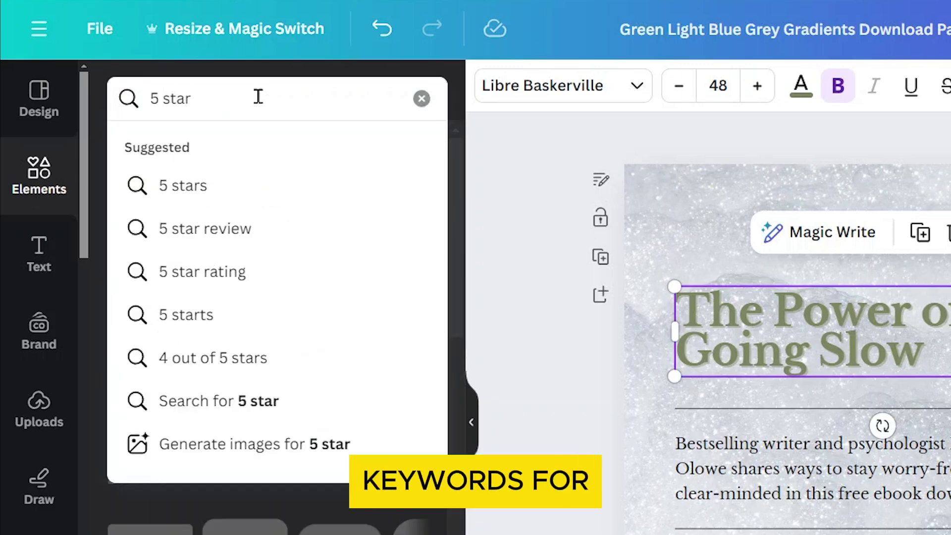
pyautogui.press('Return')
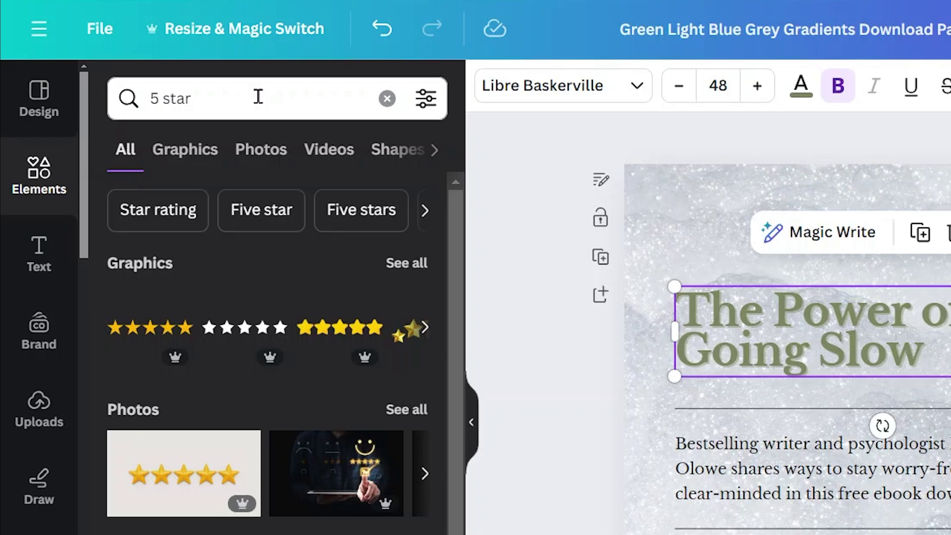
pyautogui.click(157, 332)
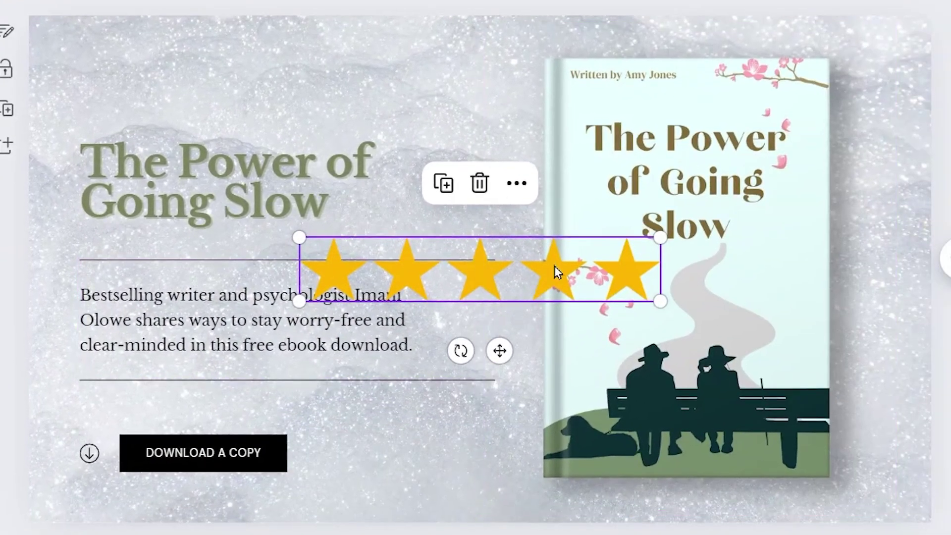
pyautogui.moveTo(925, 361); pyautogui.dragTo(733, 516)
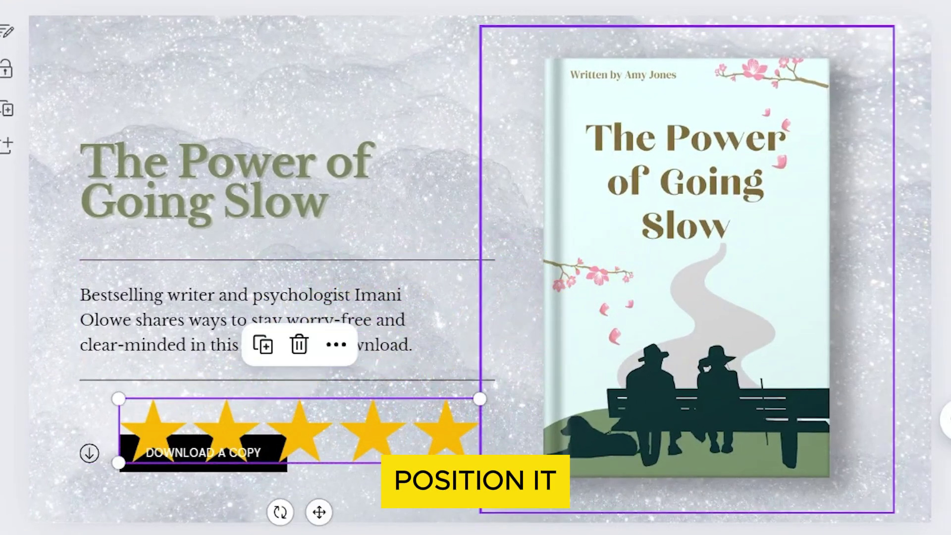
pyautogui.moveTo(479, 463); pyautogui.dragTo(221, 401)
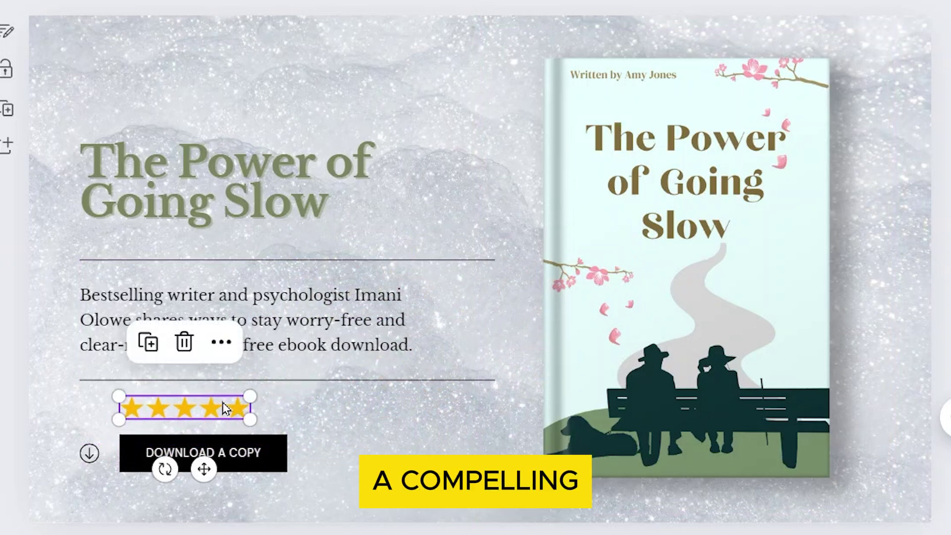
# Change the black button's label to "FREE DOWNLOAD".
pyautogui.click(242, 447)
pyautogui.click(243, 447)
pyautogui.write('F')
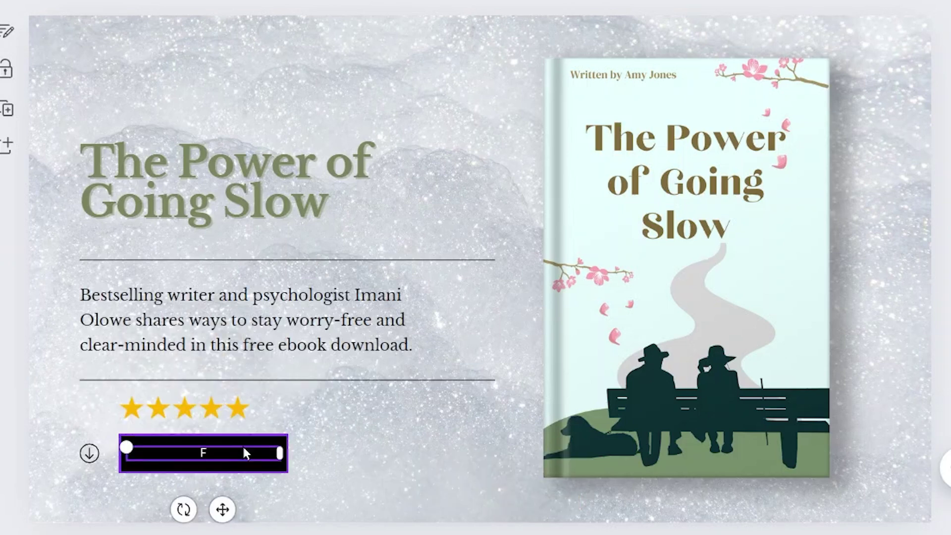
pyautogui.write('REE DOWNLOAD')
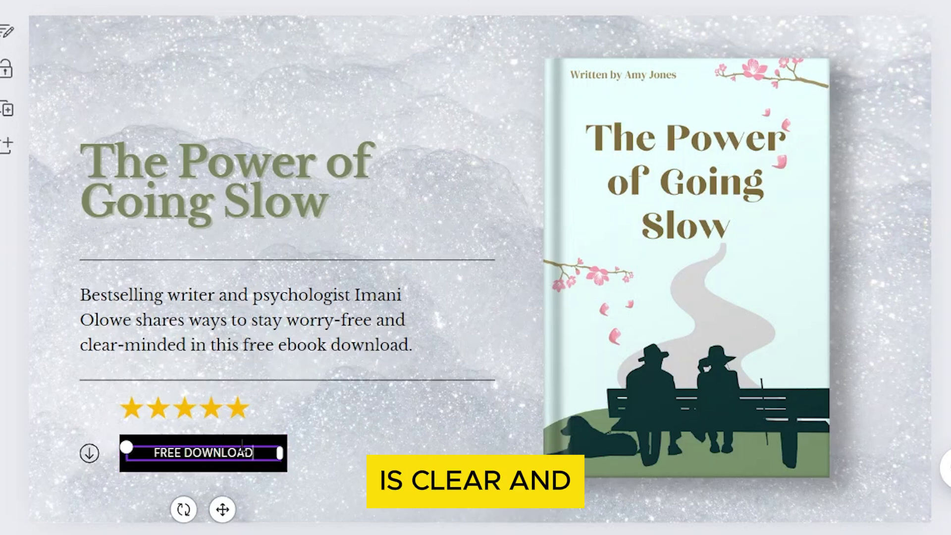
# Link the "FREE DOWNLOAD" button text to the web address GL.COM.
pyautogui.click(323, 450)
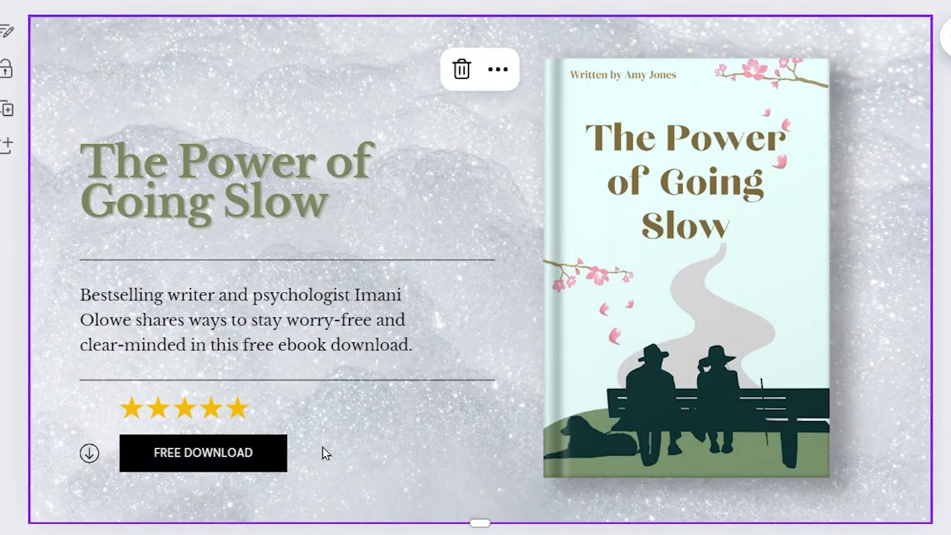
pyautogui.click(249, 452)
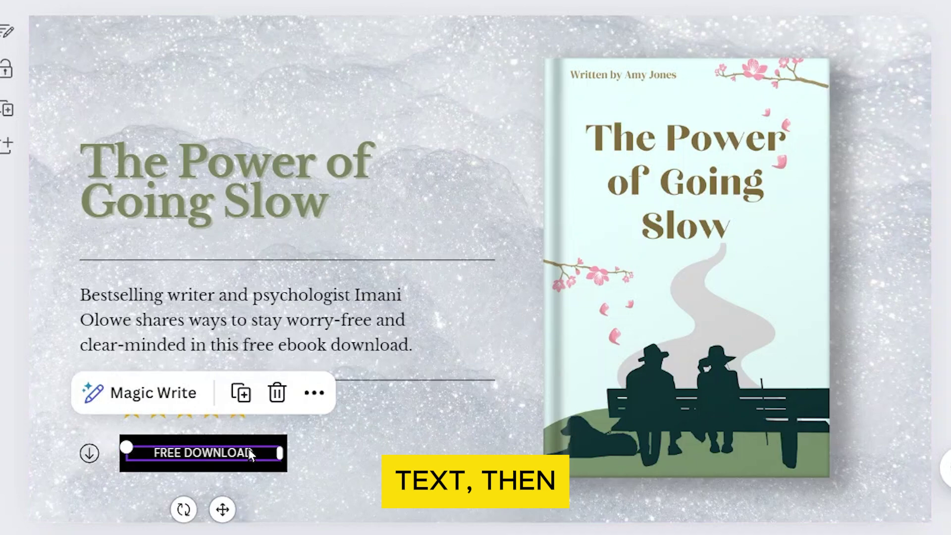
pyautogui.click(313, 393)
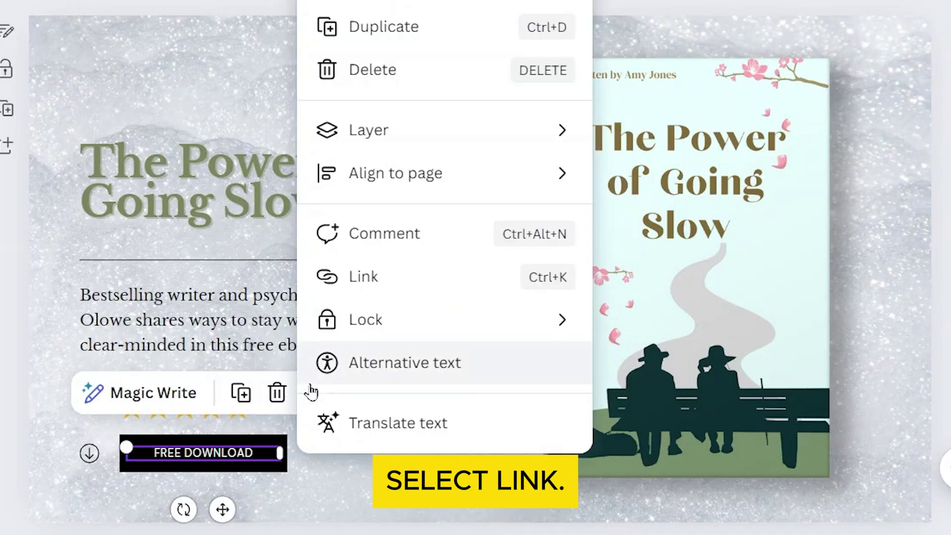
pyautogui.click(435, 278)
pyautogui.write('GL.COM')
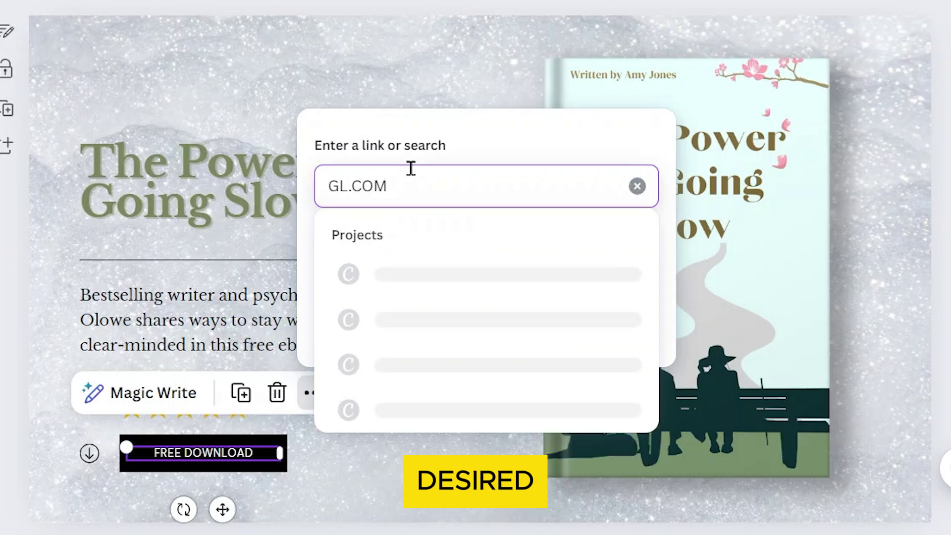
pyautogui.press('Return')
pyautogui.click(528, 342)
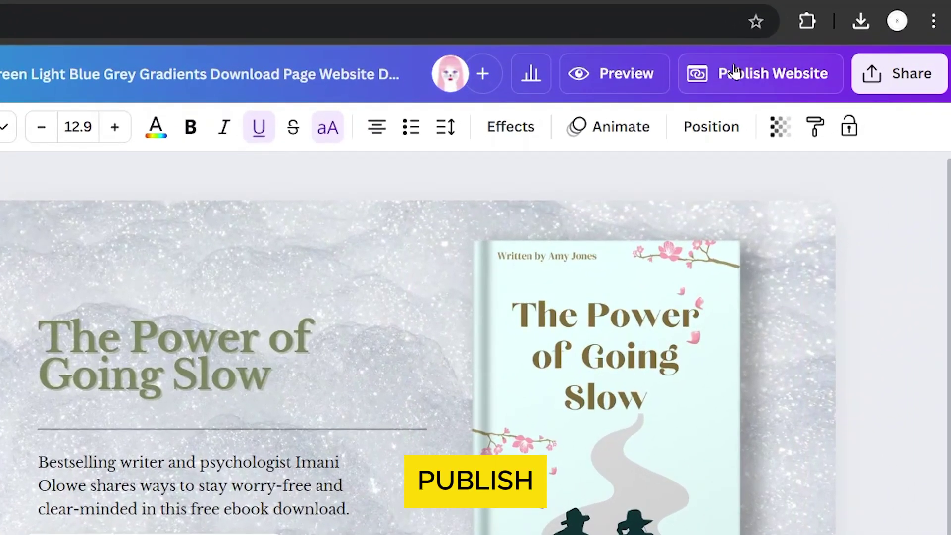
# Open the website publishing options and open the website URL for editing to view its address and domain options.
pyautogui.click(735, 73)
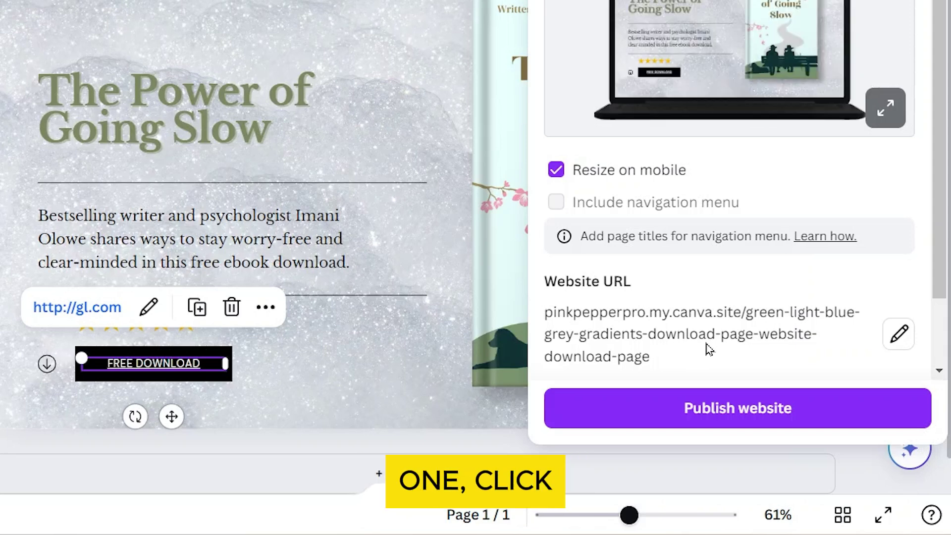
pyautogui.click(896, 341)
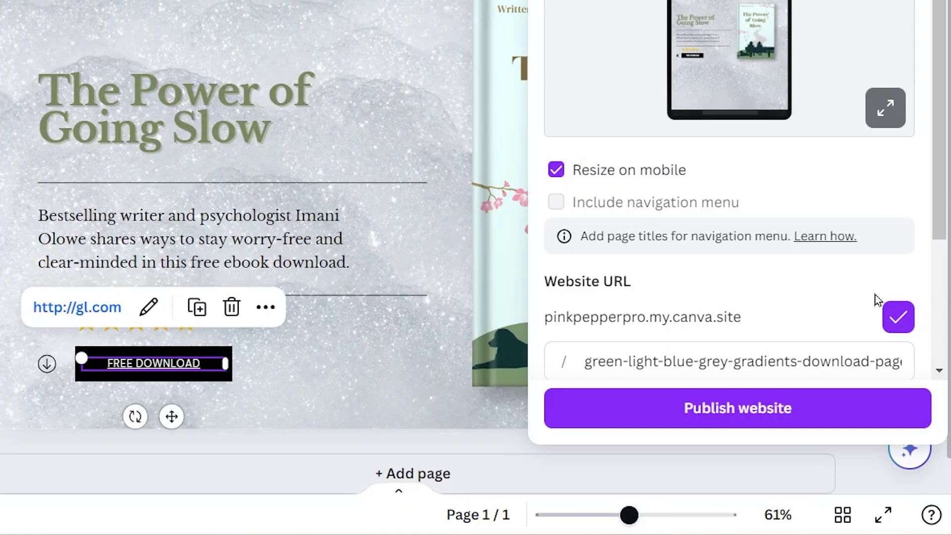
pyautogui.scroll(-4, 876, 299)
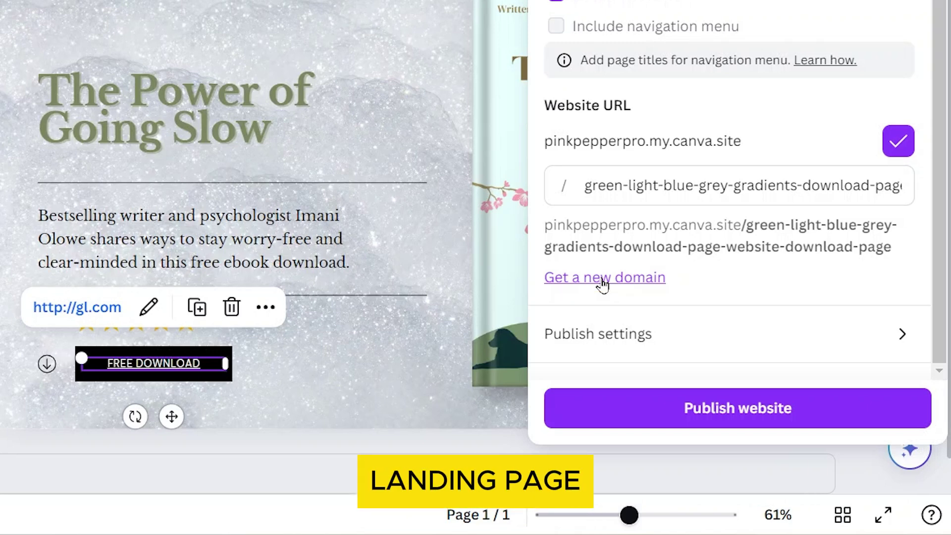
# Expand the advanced publish settings to check them, and publish the website.
pyautogui.click(610, 335)
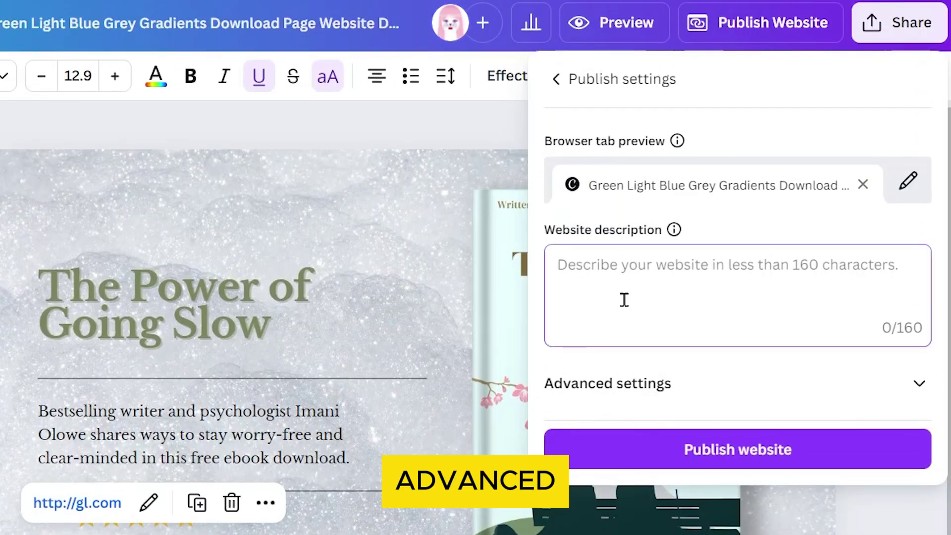
pyautogui.click(638, 384)
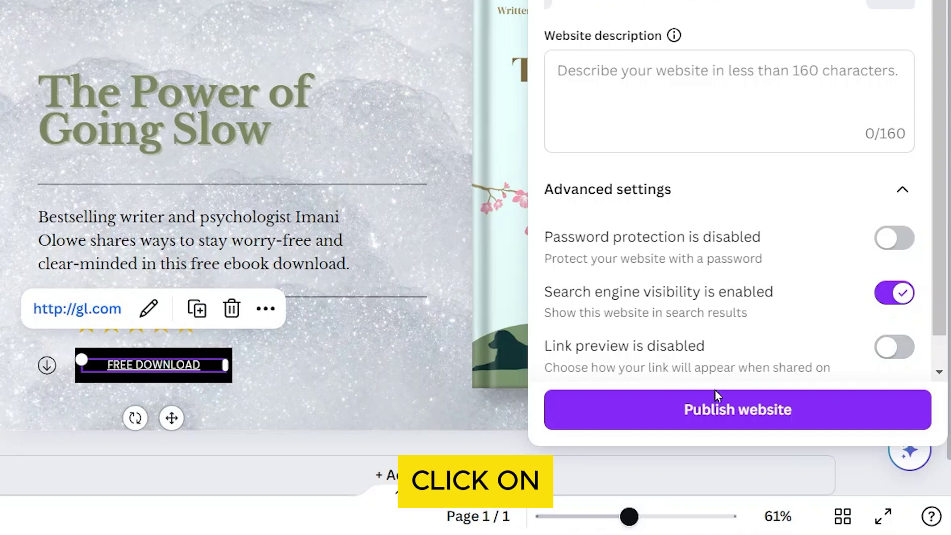
pyautogui.click(722, 407)
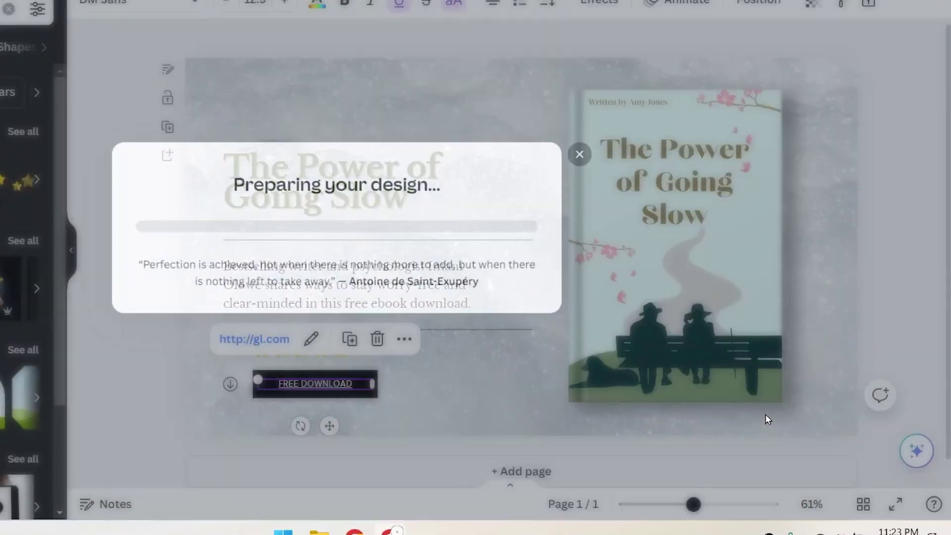